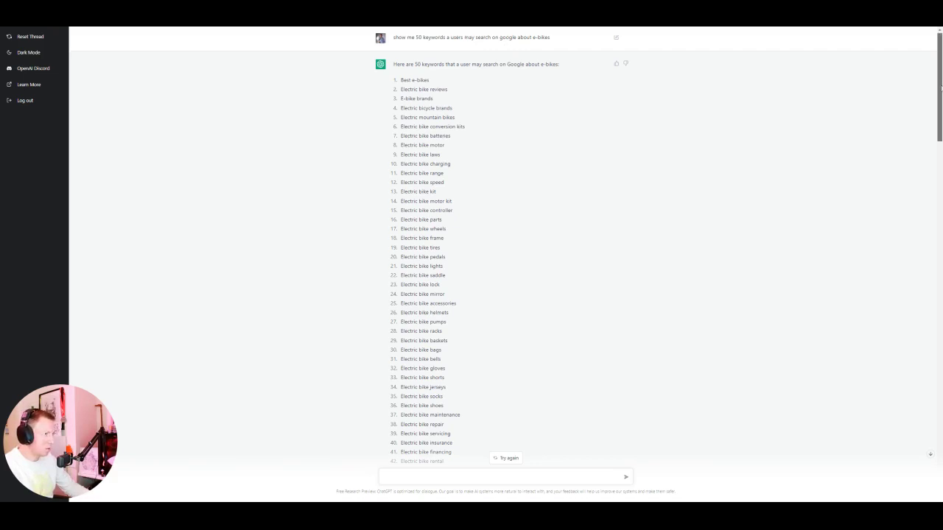
Step: Review the keyword list, highlighting then clearing the Product features and specifications keywords
scroll(940, 111, "down", 2)
scroll(940, 111, "up", 3)
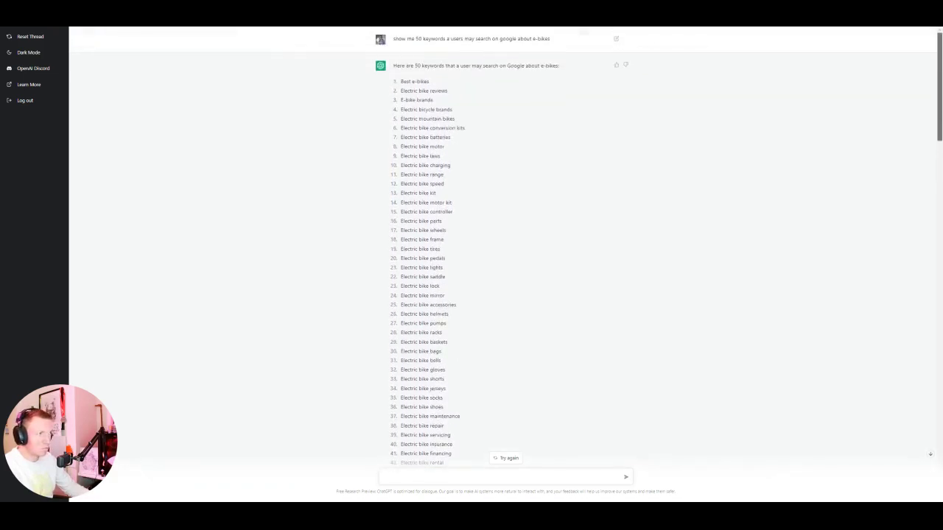
scroll(940, 111, "down", 1)
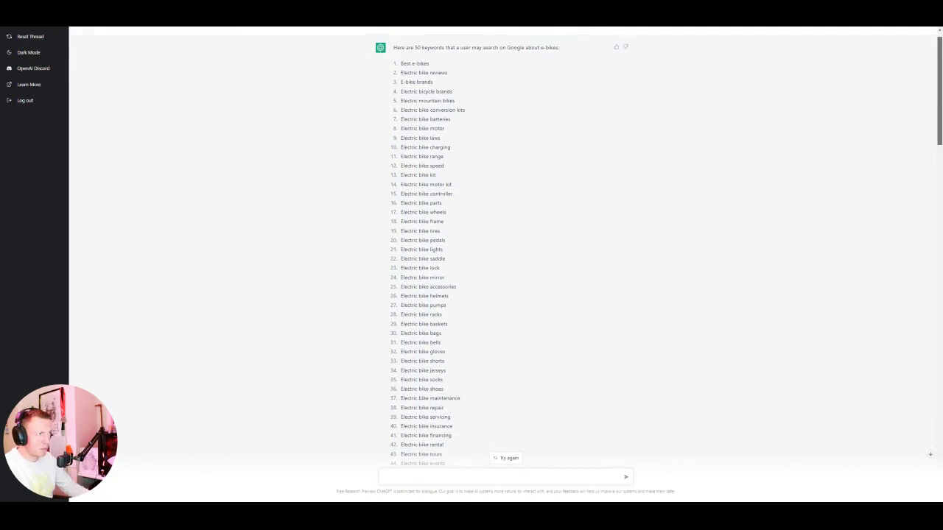
scroll(940, 110, "down", 3)
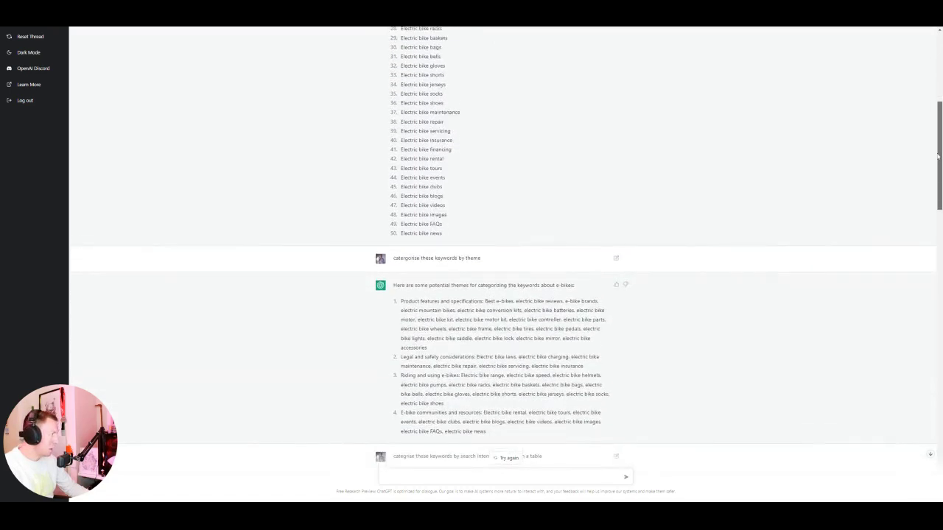
left_click_drag(938, 190, 937, 206)
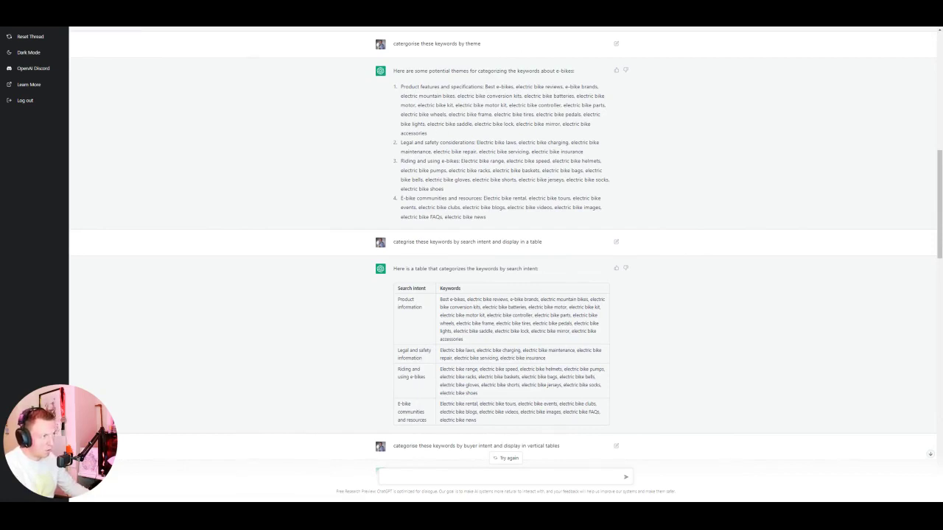
left_click_drag(401, 86, 518, 131)
left_click(485, 86)
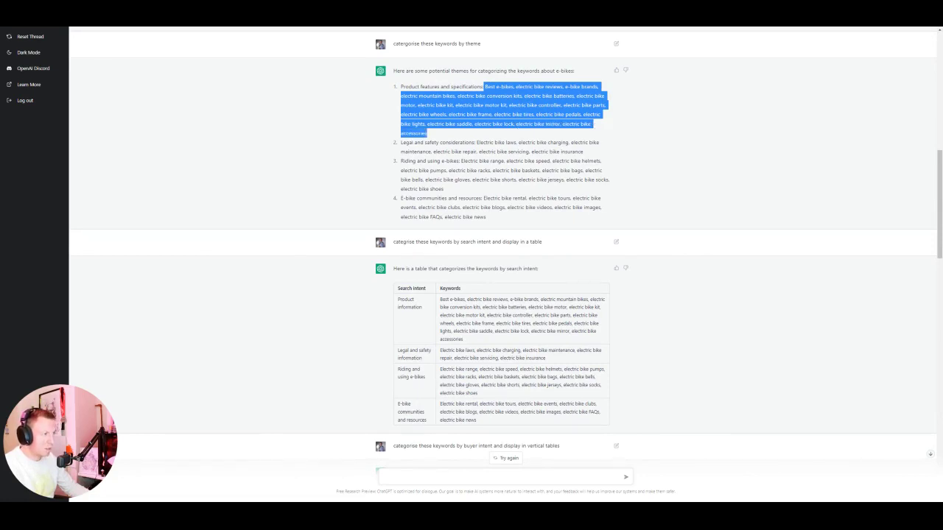
left_click(723, 170)
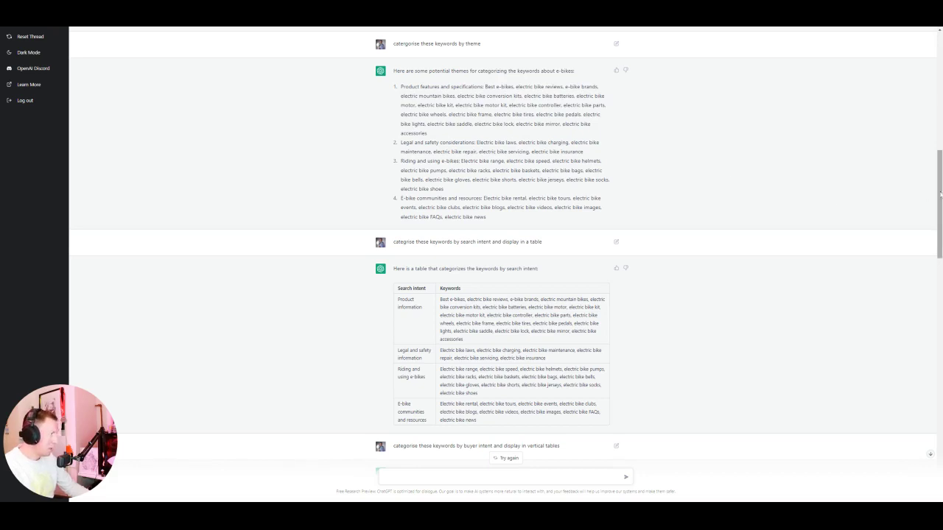
Step: Scroll to the keyword/search-intent table and briefly highlight its Search intent header
scroll(926, 196, "down", 2)
scroll(938, 236, "down", 5)
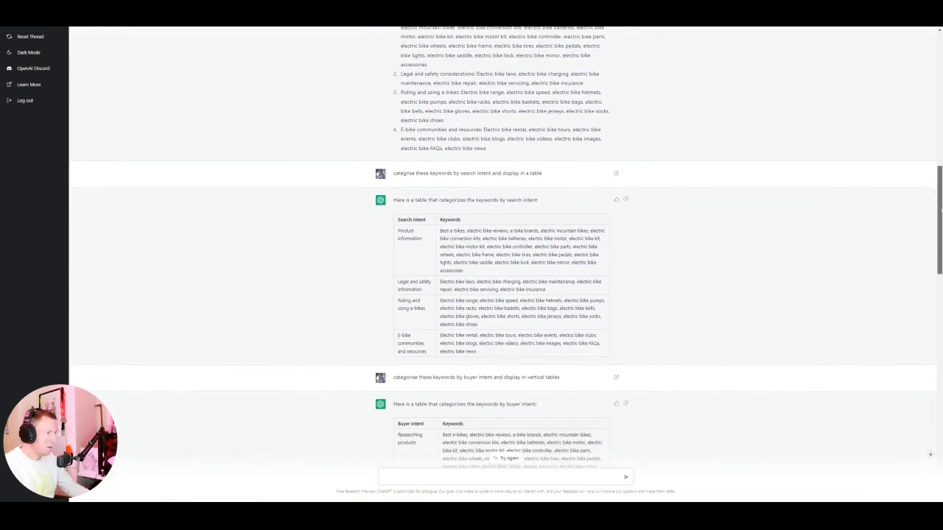
scroll(938, 236, "down", 1)
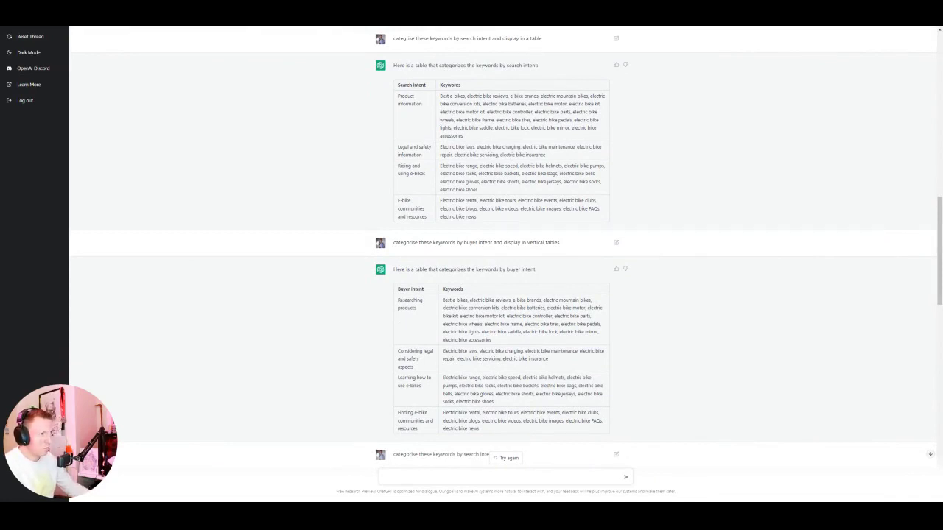
left_click_drag(398, 86, 423, 118)
left_click(416, 104)
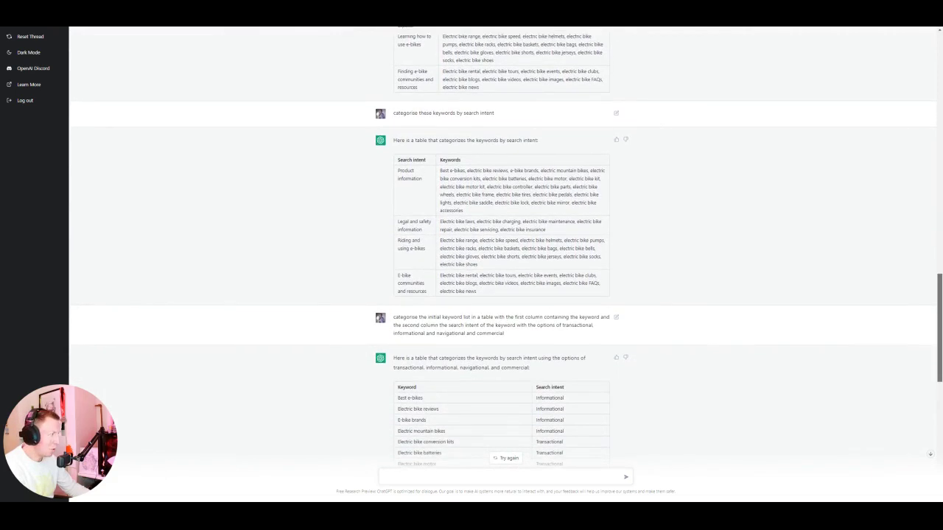
left_click_drag(939, 333, 938, 368)
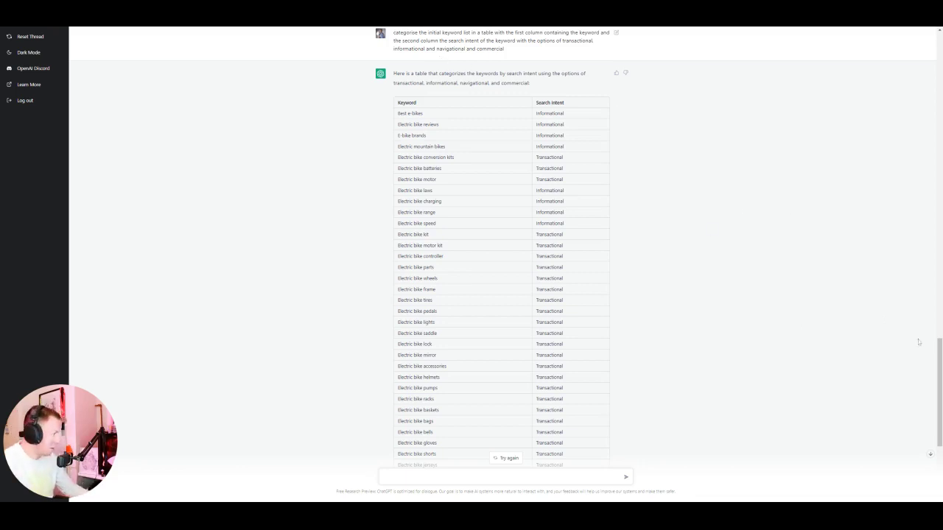
scroll(919, 342, "up", 2)
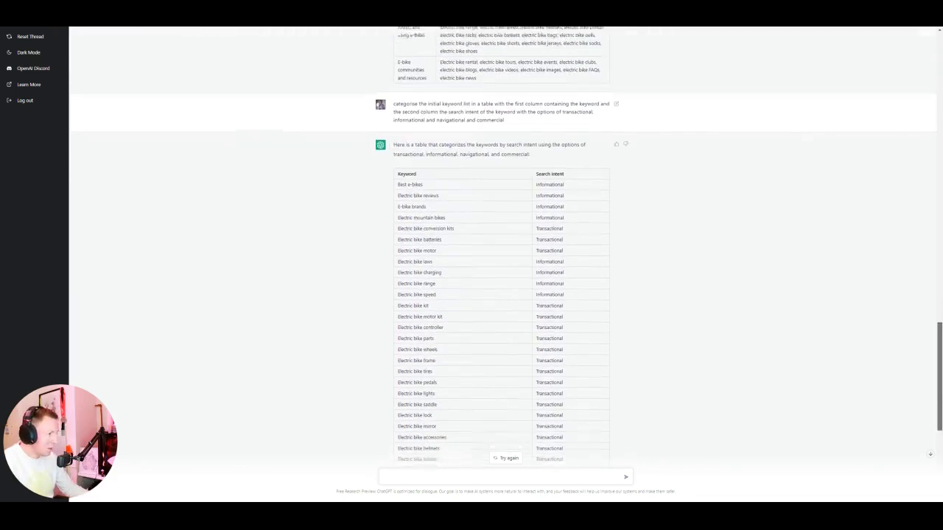
scroll(501, 245, "down", 5)
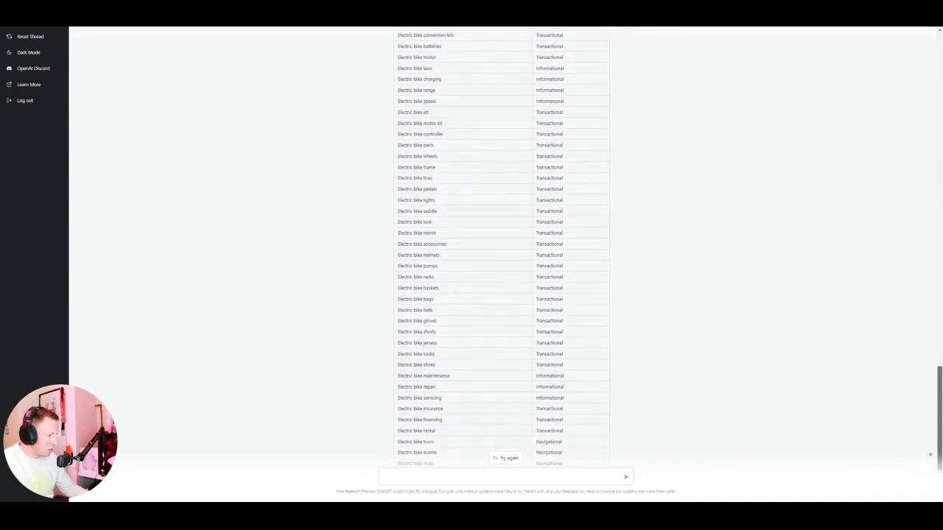
scroll(937, 384, "down", 3)
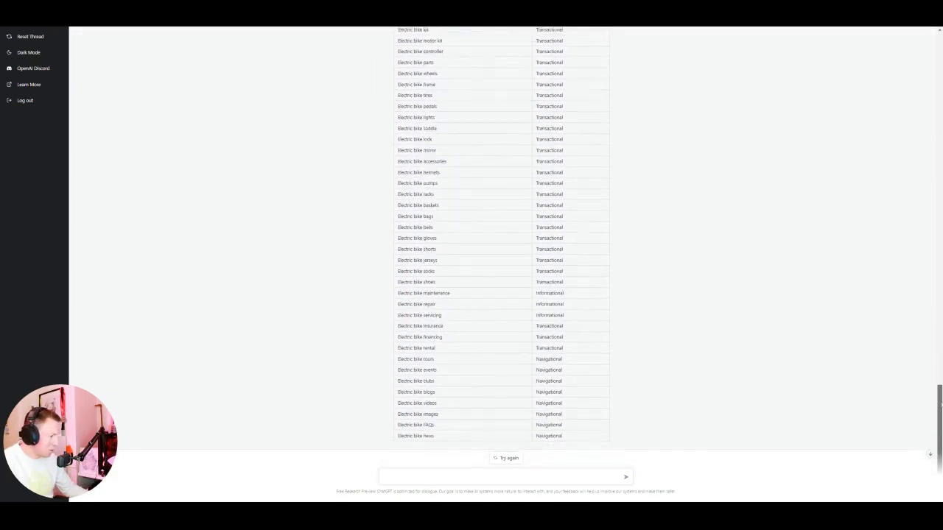
mouse_move(940, 406)
left_mouse_down()
mouse_move(939, 352)
mouse_move(939, 410)
left_mouse_up()
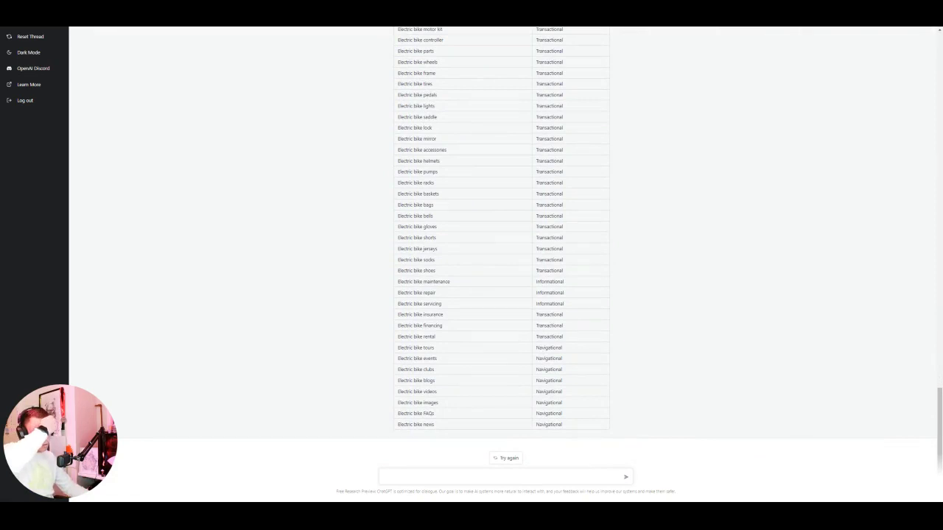
Step: Send the prompt 'provide a brief outline for each keyword in a third column'
type("I")
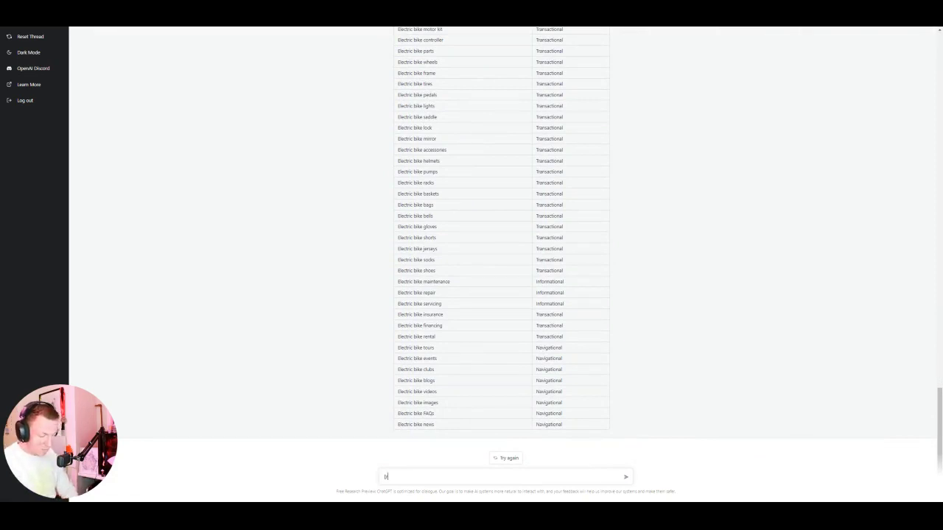
key("BackSpace")
type("provide a l")
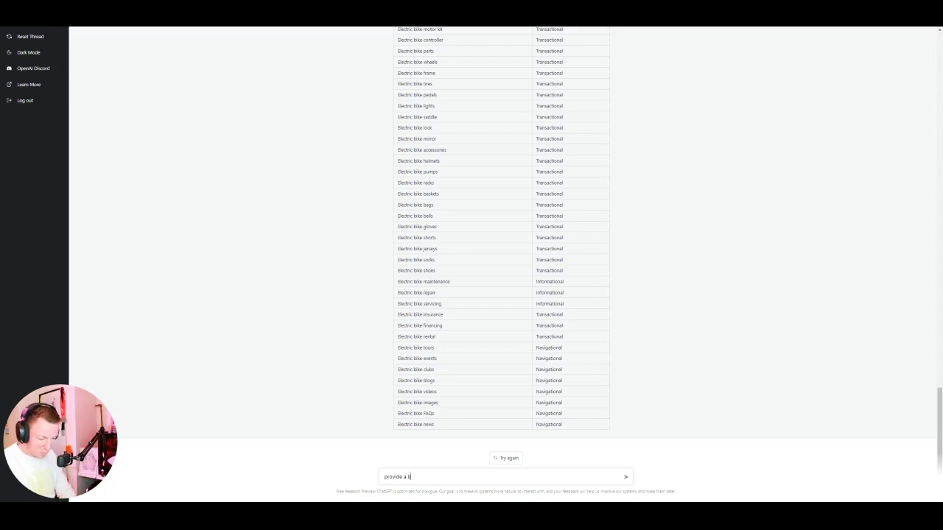
type("rief outline for")
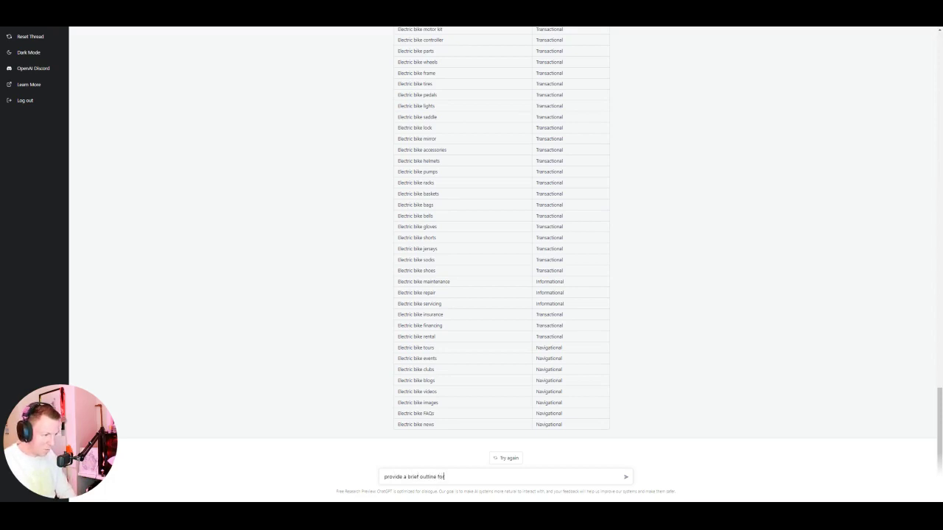
type(" each keyword in a th")
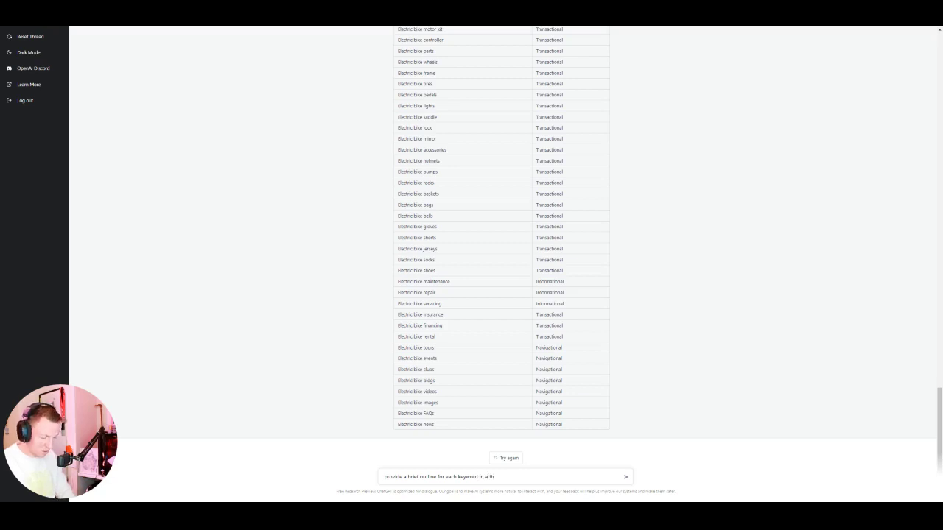
type("ird column")
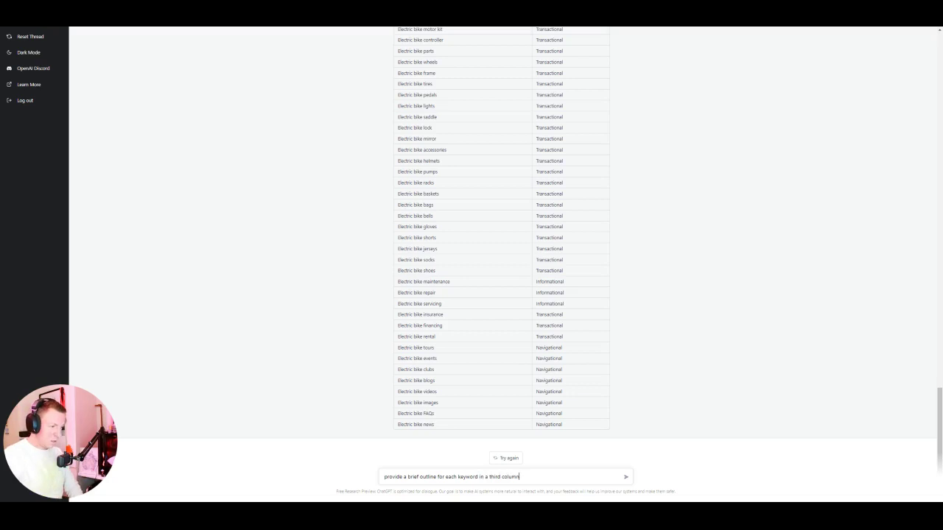
key("Return")
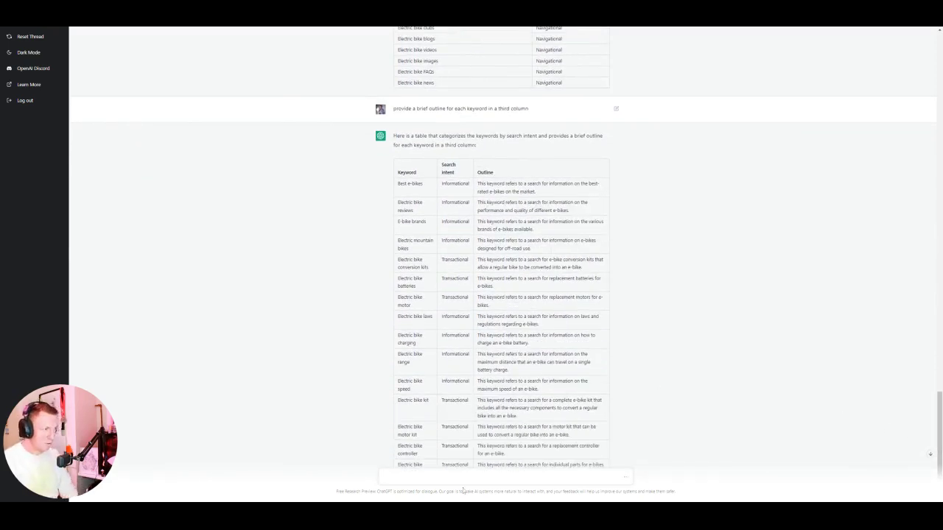
Step: Send the prompt 'provide a brief content outline for each keyword in a third column'
type("pro")
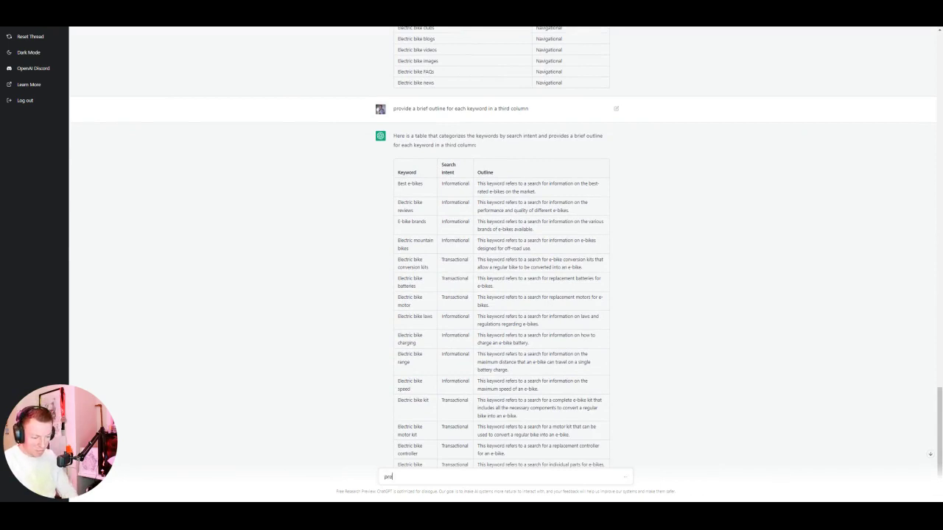
type("vide")
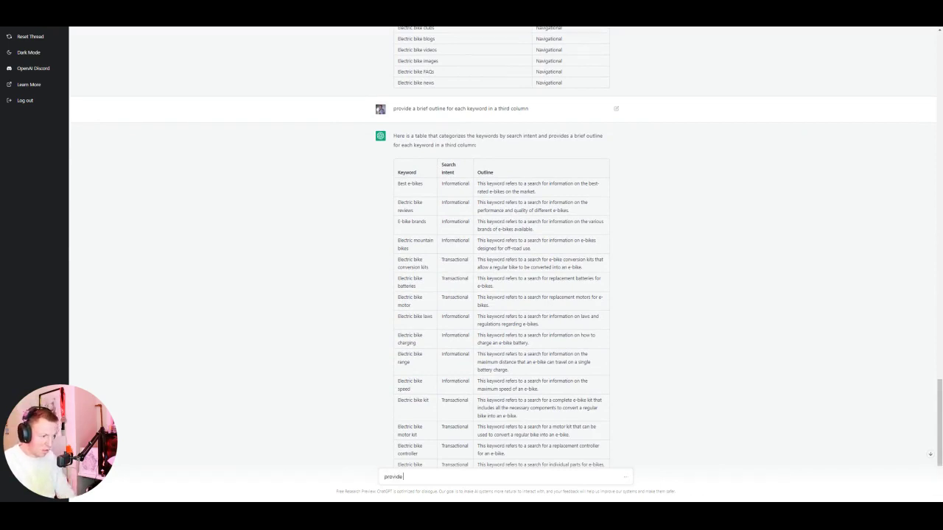
type(" a")
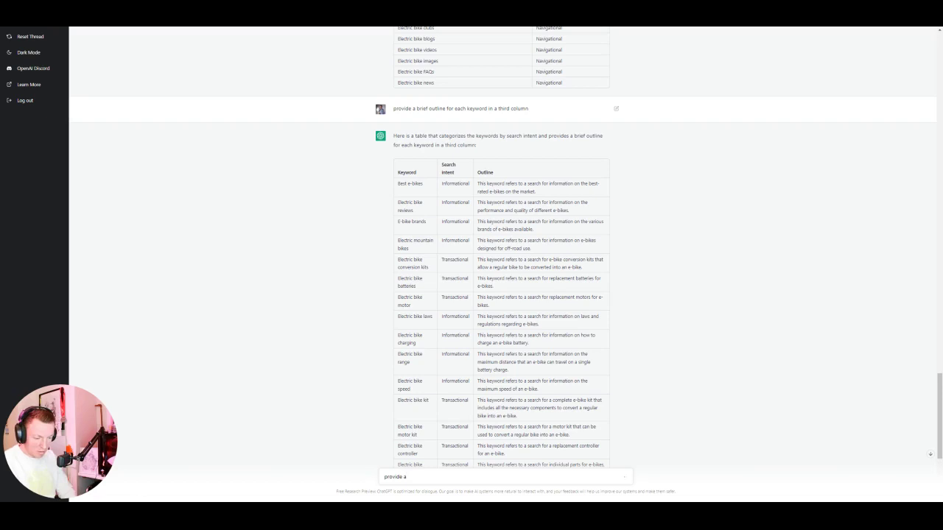
type(" brief")
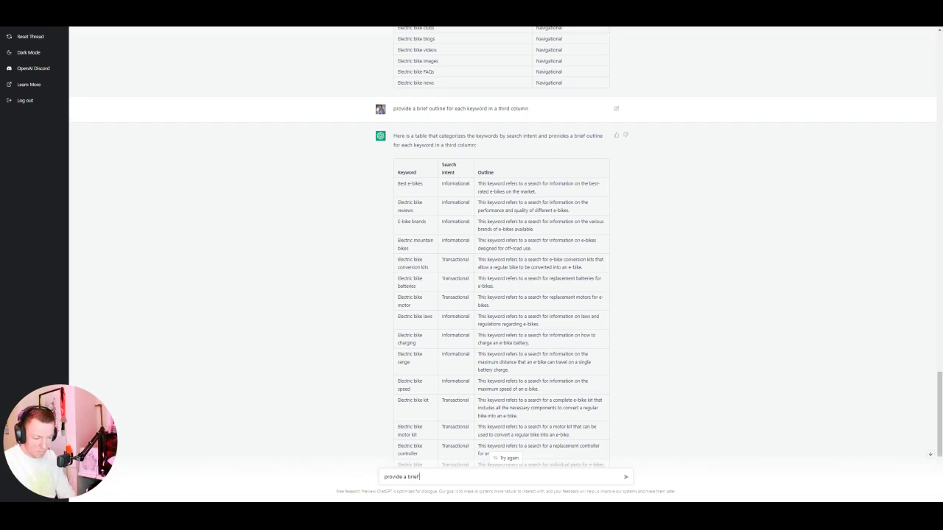
type("content outline")
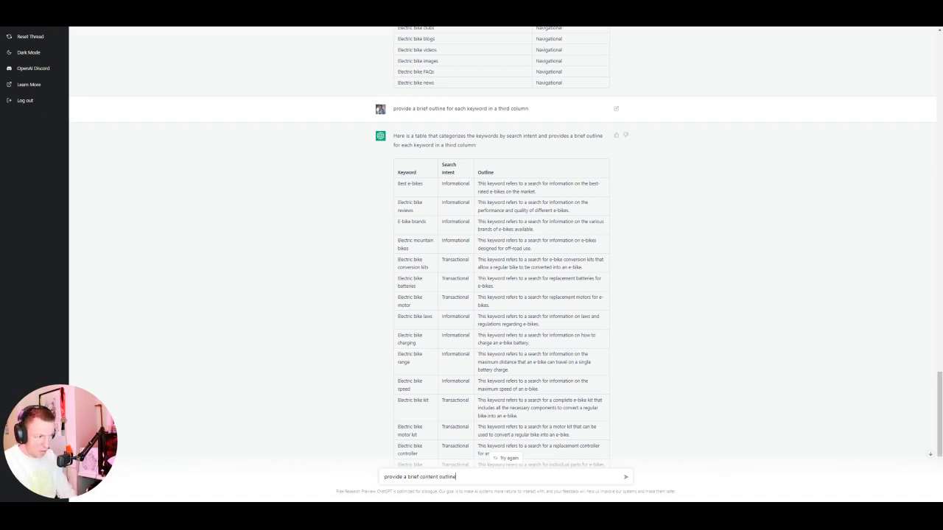
type("or each")
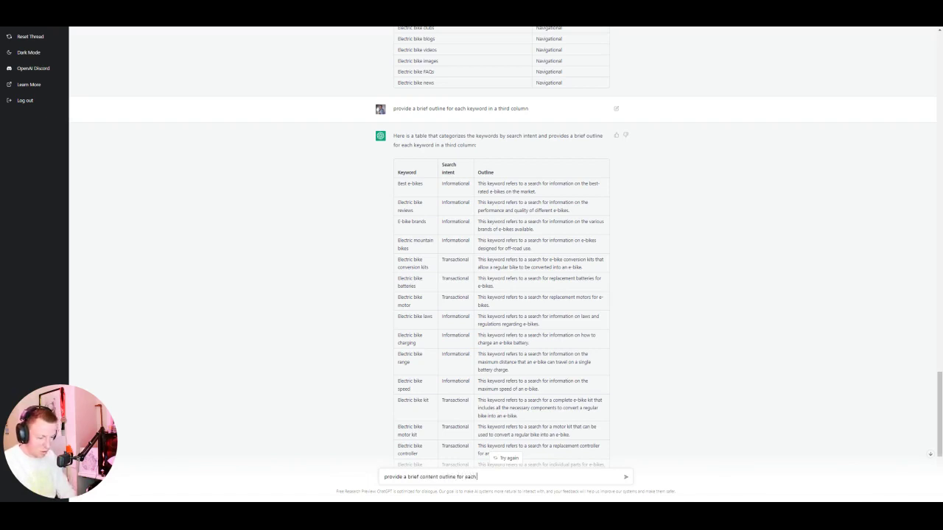
type(" keyword in a")
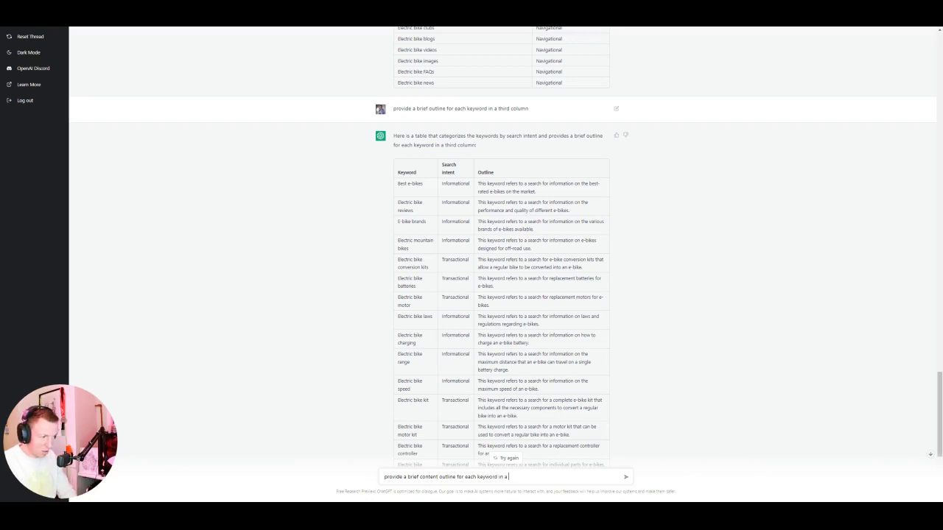
type(" third column")
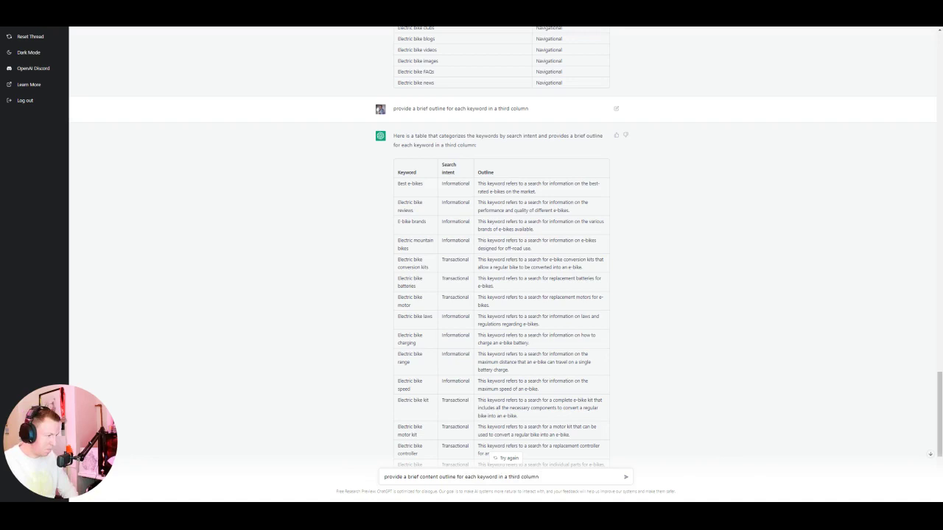
key("Return")
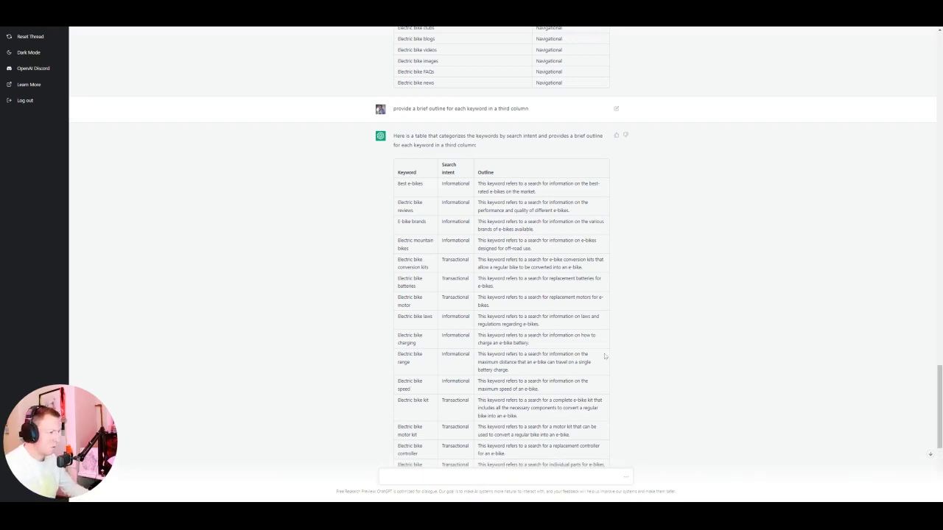
Step: Scroll through the Keyword, Search intent and Content outline table, 'Best e-bikes' to 'Electric bike motor kit'
left_click_drag(934, 385, 939, 451)
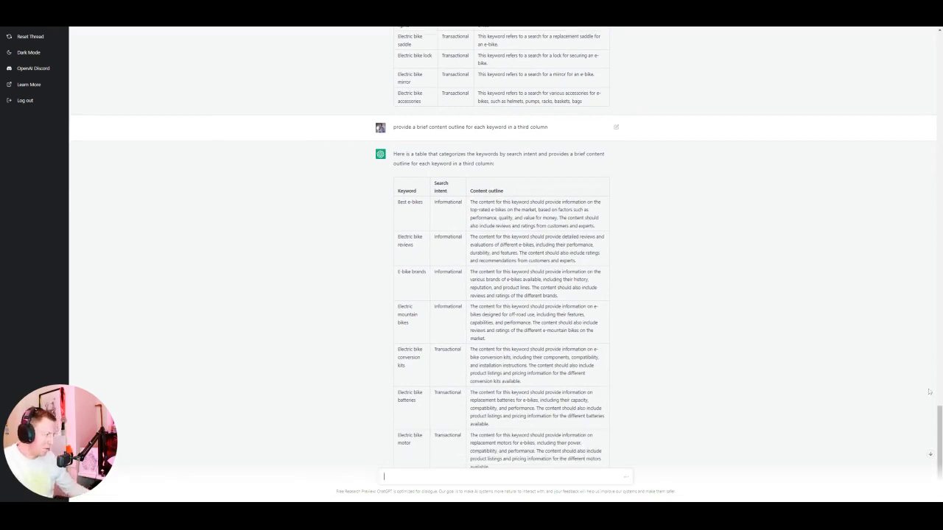
scroll(395, 425, "down", 2)
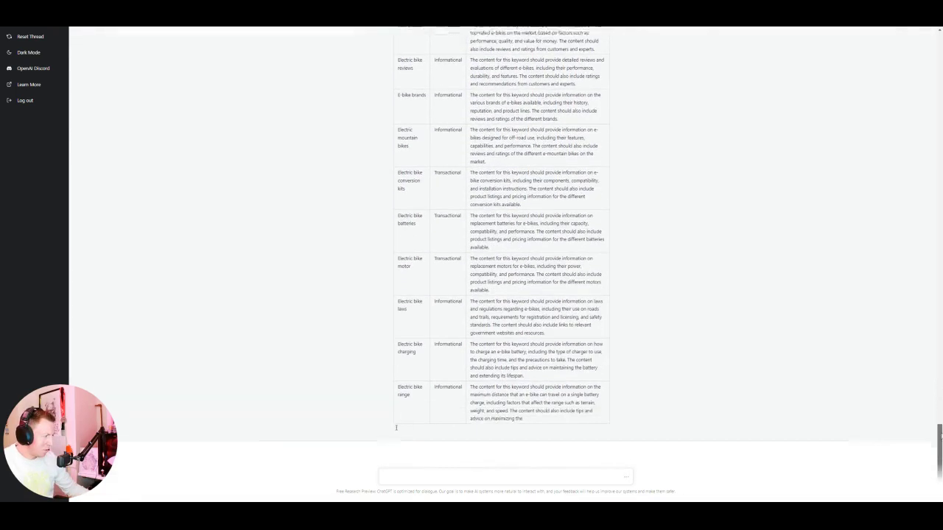
scroll(396, 427, "up", 3)
scroll(434, 224, "down", 2)
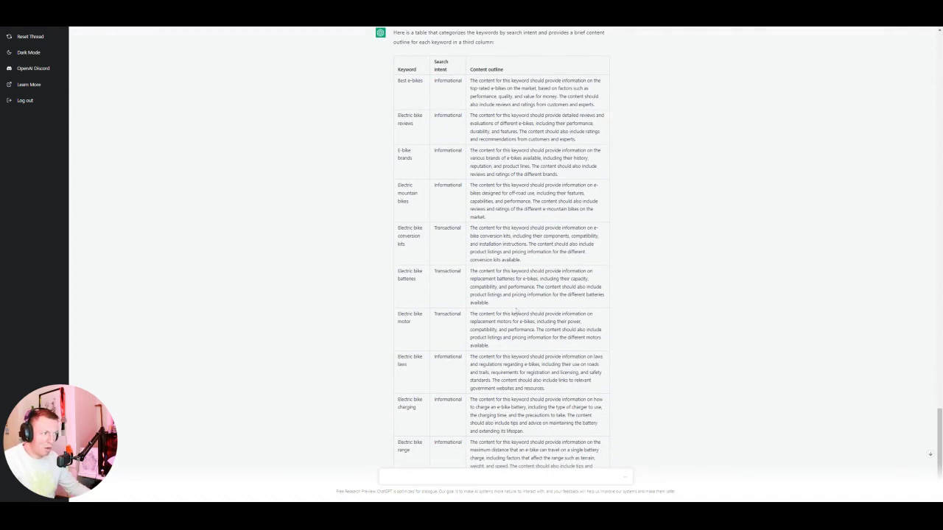
scroll(925, 427, "up", 3)
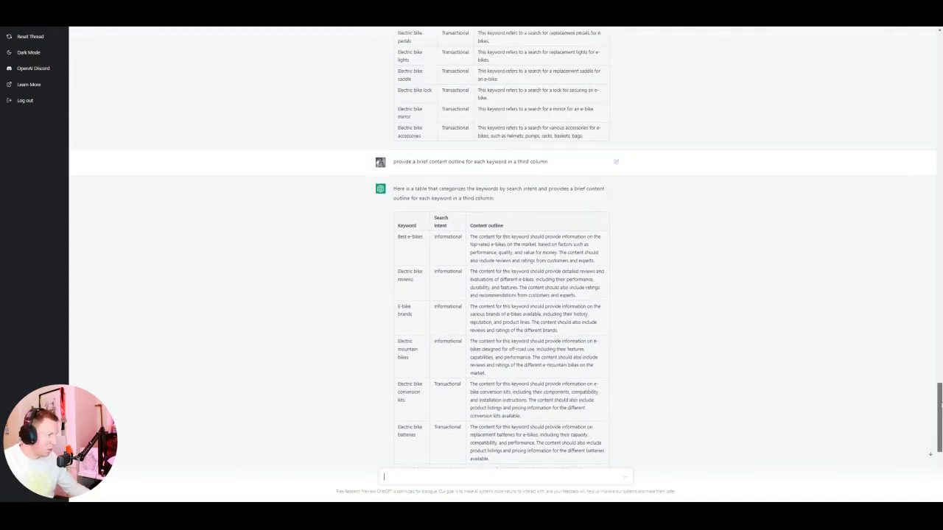
scroll(925, 427, "down", 2)
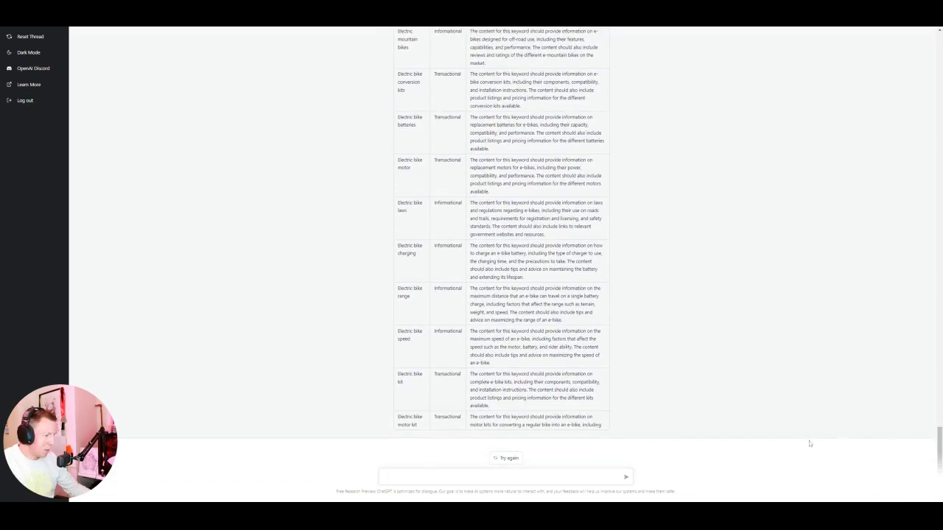
triple_click(935, 457)
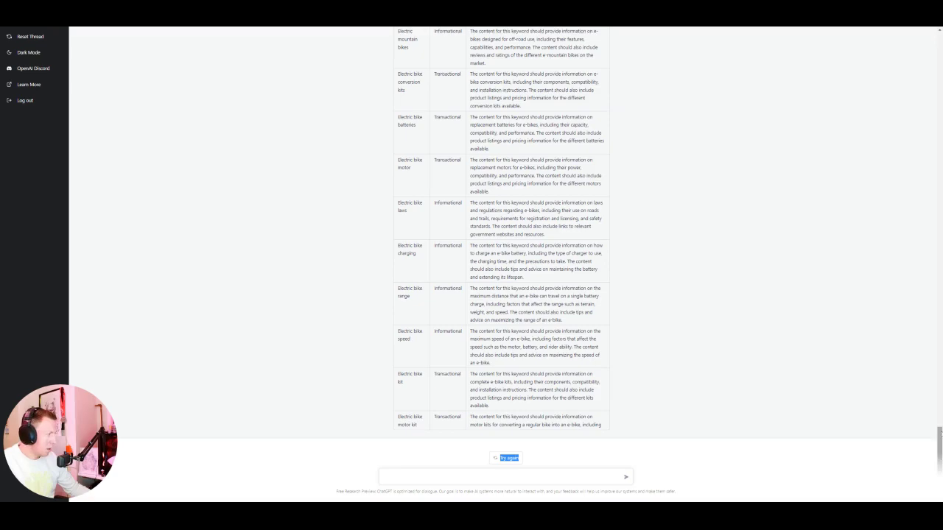
left_click_drag(939, 451, 940, 425)
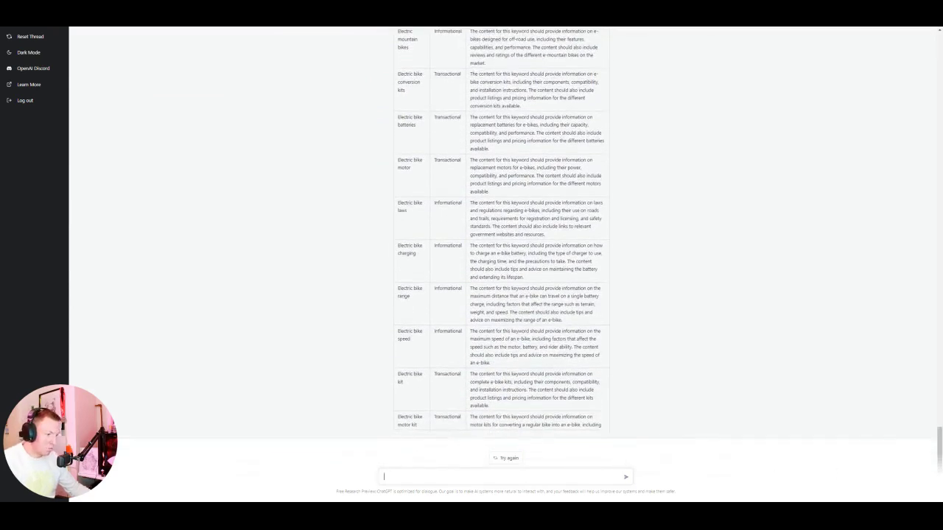
Step: Send 'theme these by topic keywords in a 4th column', correcting the 'colu8m' typo first
type("thank")
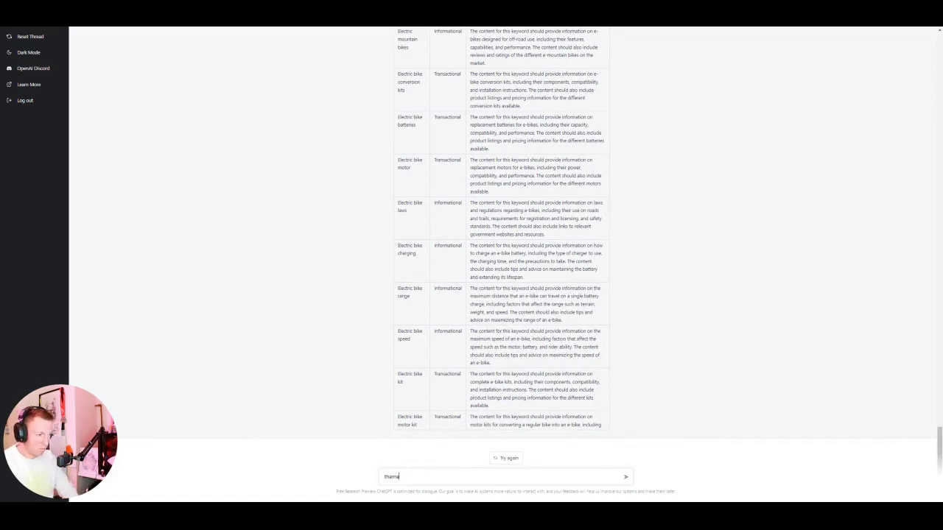
type(" these keywords in")
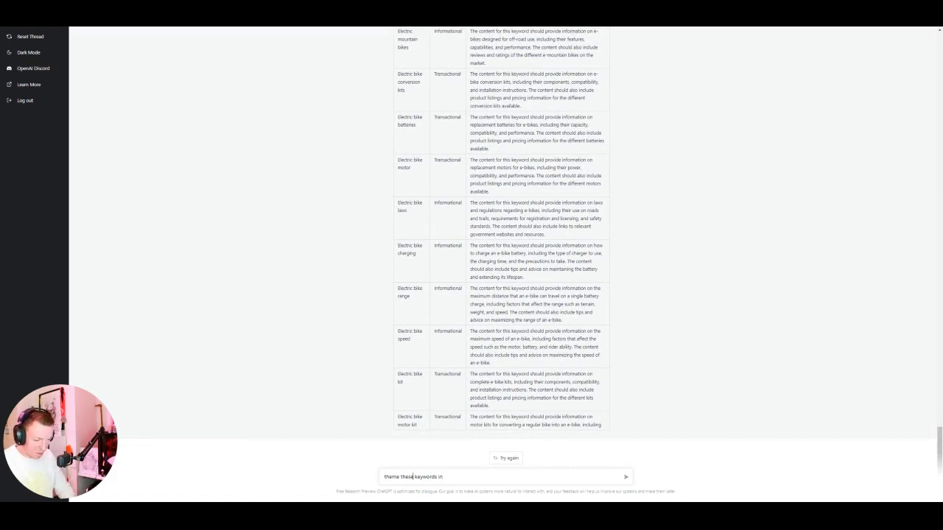
type("by topic")
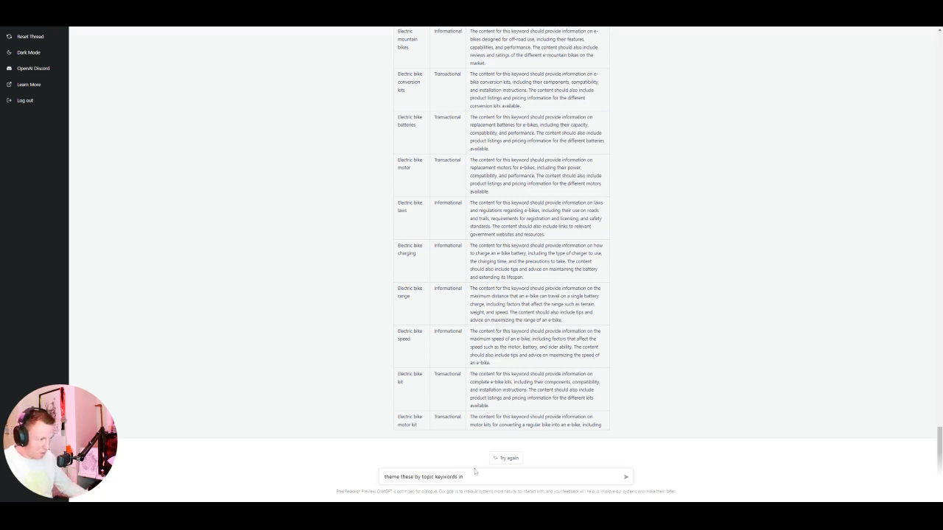
type(" 4th co")
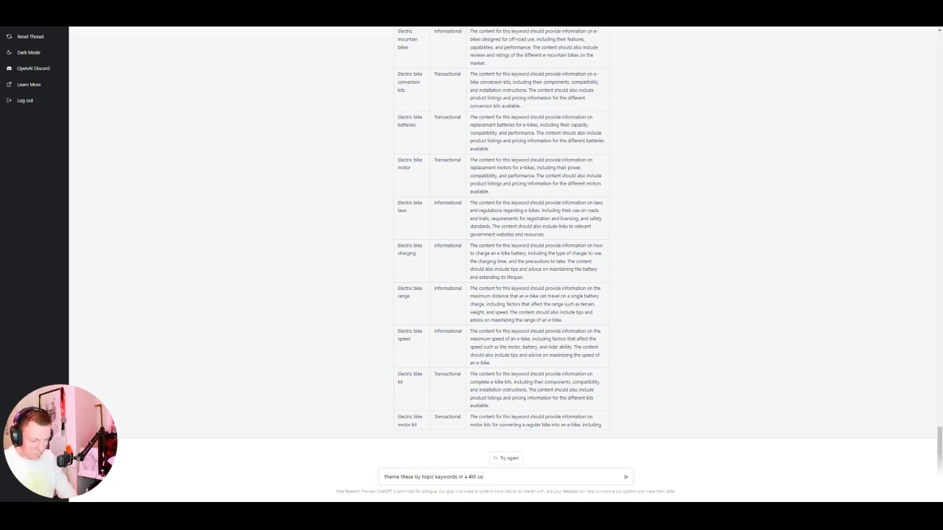
type("lu")
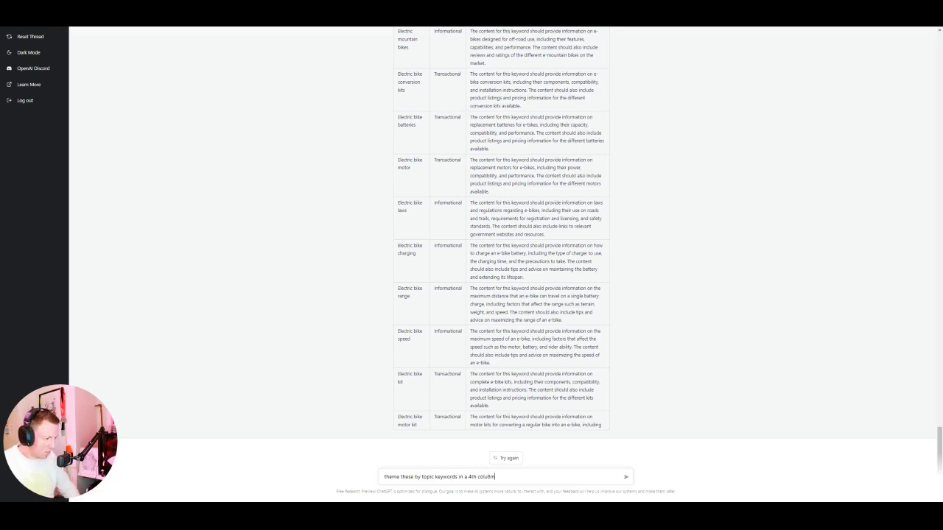
type("8m")
key("BackSpace")
key("BackSpace")
type("mn")
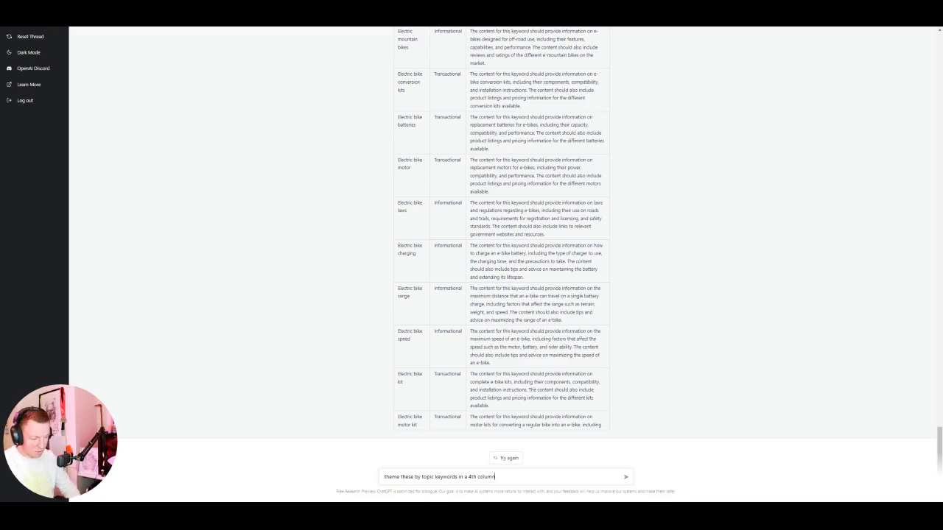
key("Return")
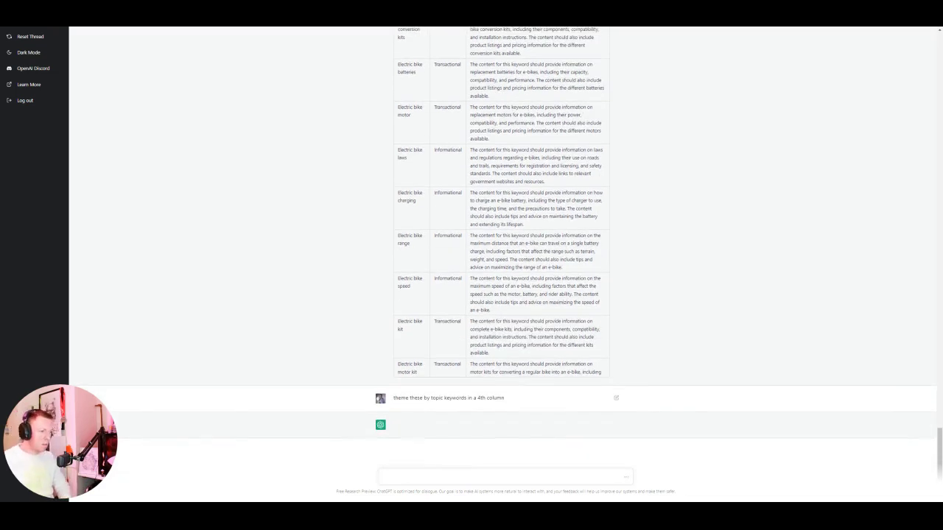